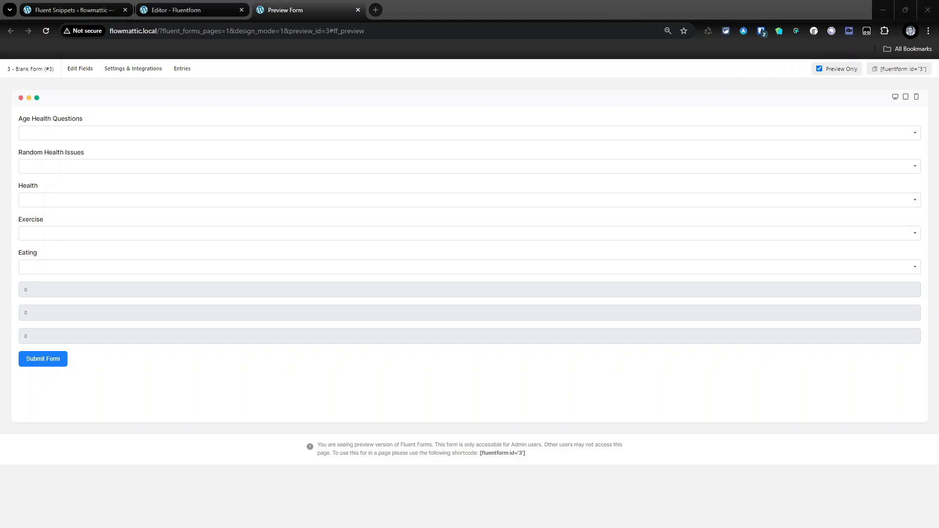
Step: Open the Better Health Check results image in a new browser tab, then bring up the form editor
drag(0, 88, 404, 11)
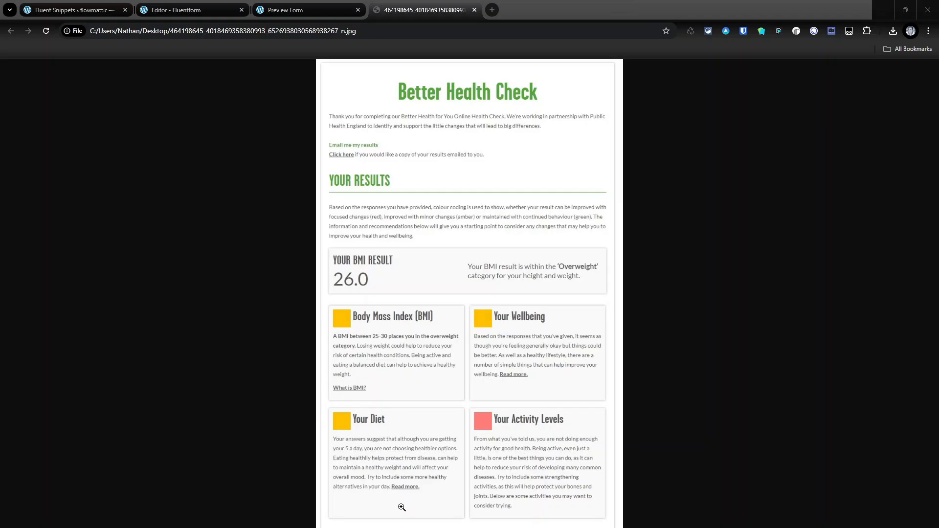
click(167, 9)
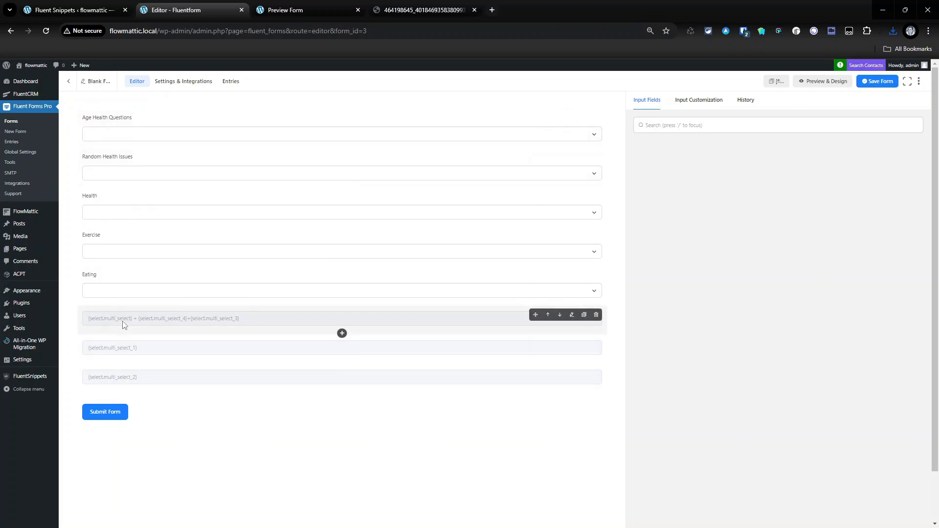
Step: In the form preview, choose Over 50 for Age Health Questions and Never Smoked and Heart Issues for Random Health Issues
key(ctrl+Tab)
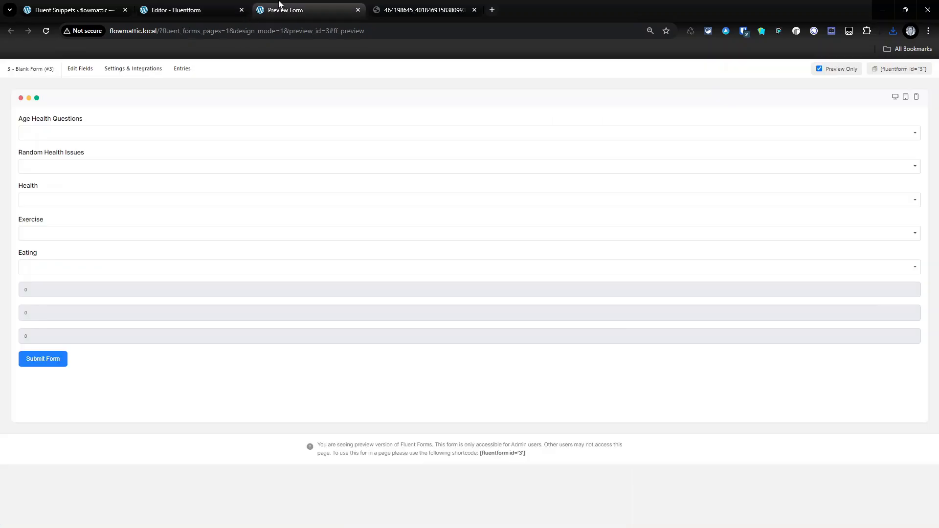
click(70, 132)
click(65, 148)
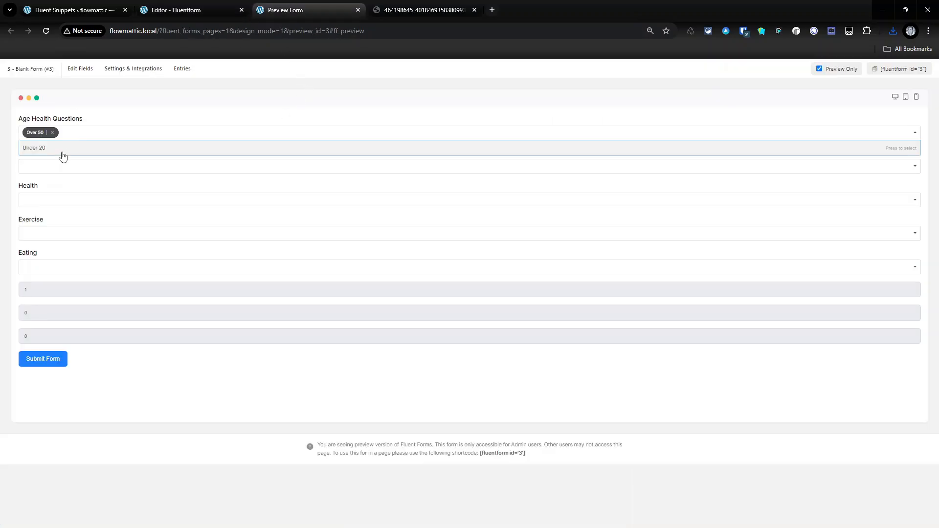
click(50, 166)
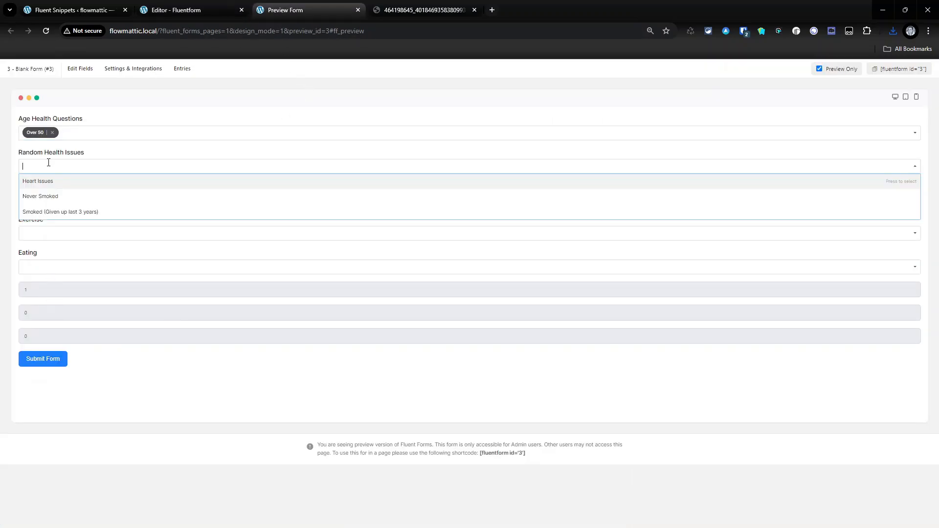
click(50, 196)
click(63, 183)
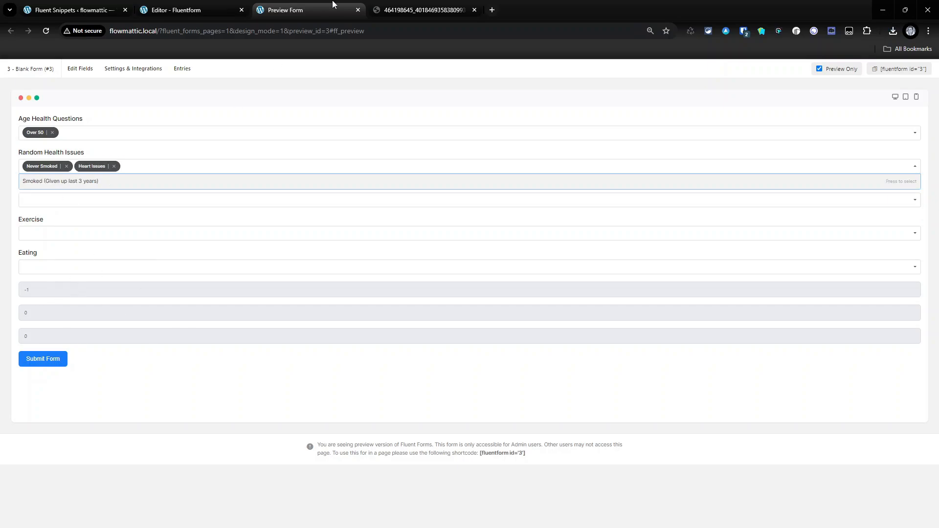
Step: Revisit the Better Health Check results image, then choose both Yogo and Running for Exercise in the form preview
click(407, 8)
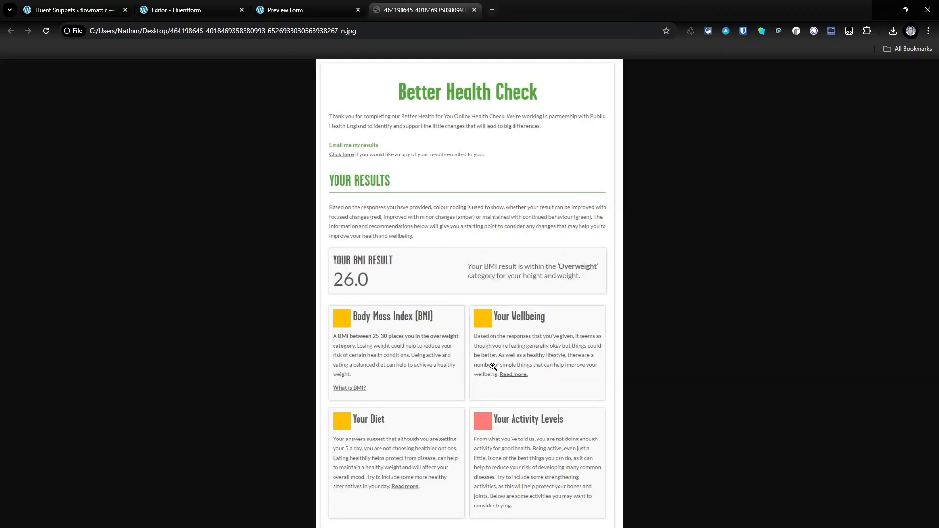
click(293, 10)
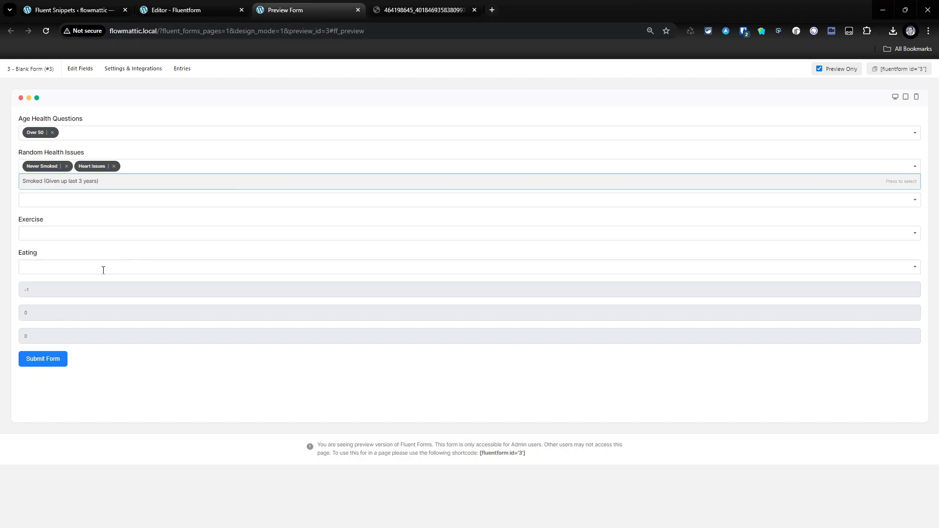
click(103, 234)
click(92, 254)
click(90, 254)
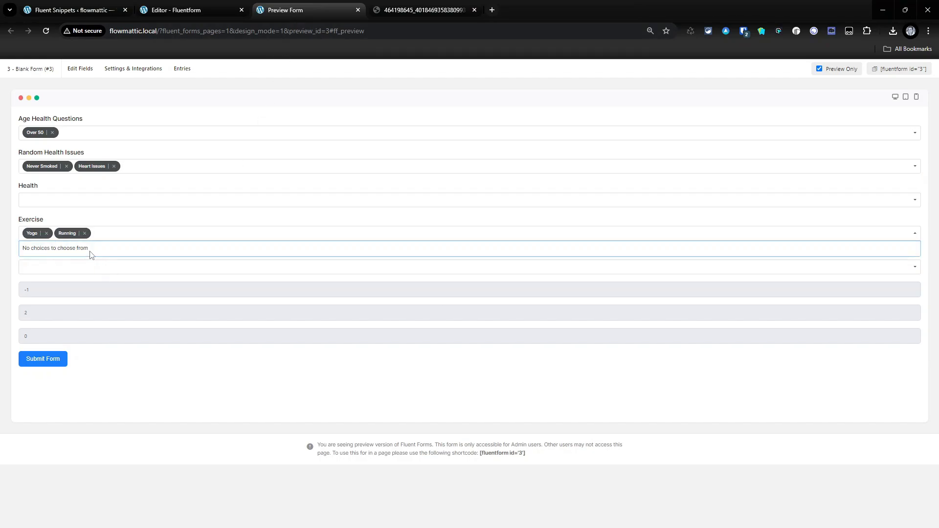
Step: Choose Whats a vegtable for Eating in the preview, then replace it with Eat my 5 a day
click(96, 267)
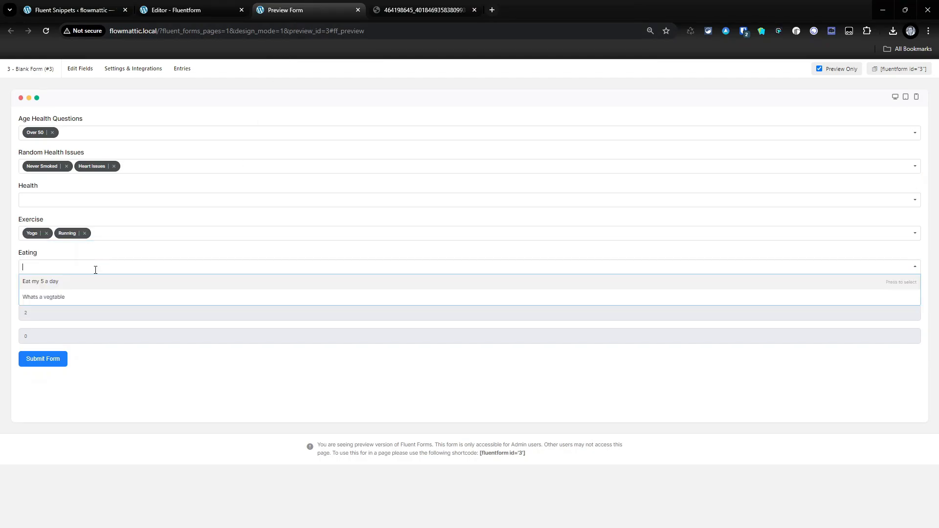
click(85, 297)
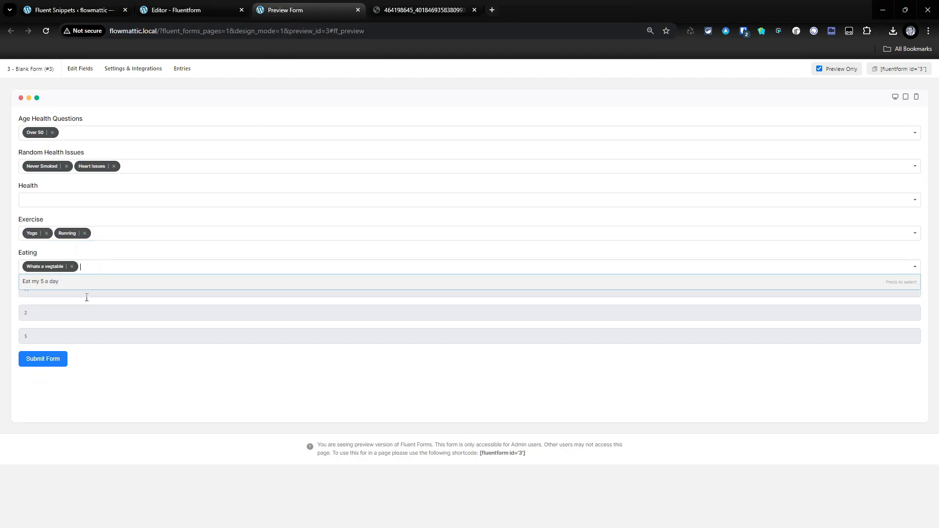
click(71, 267)
click(53, 282)
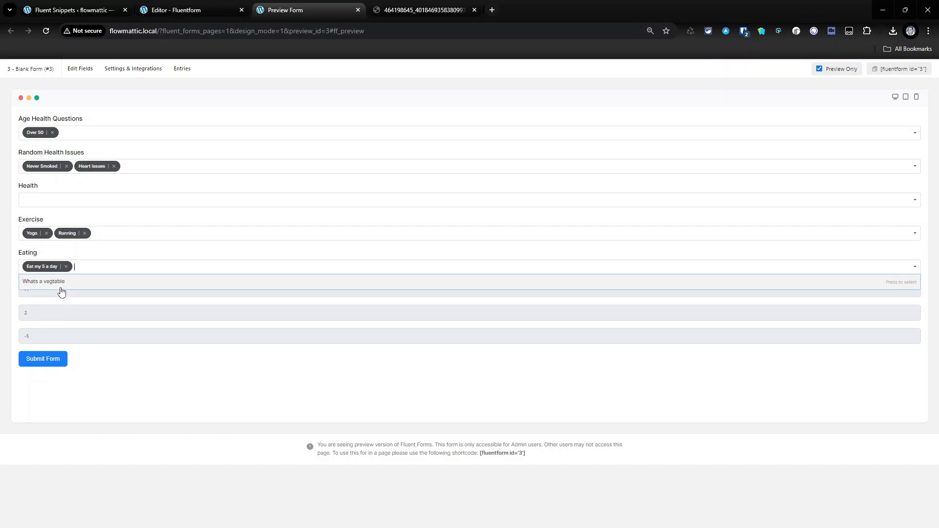
click(139, 382)
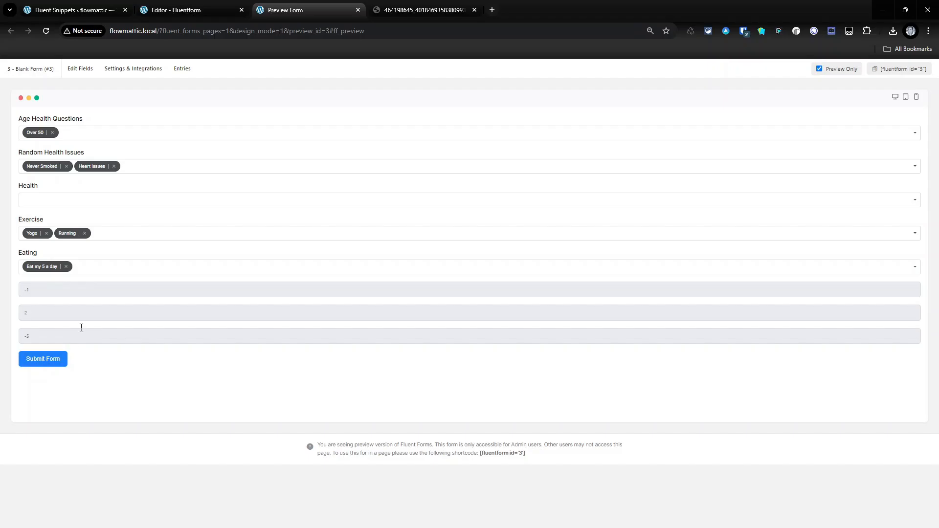
Step: Examine the options' calculation values of the Age Health Questions and Random Health Issues fields and compare them with the form preview
click(220, 9)
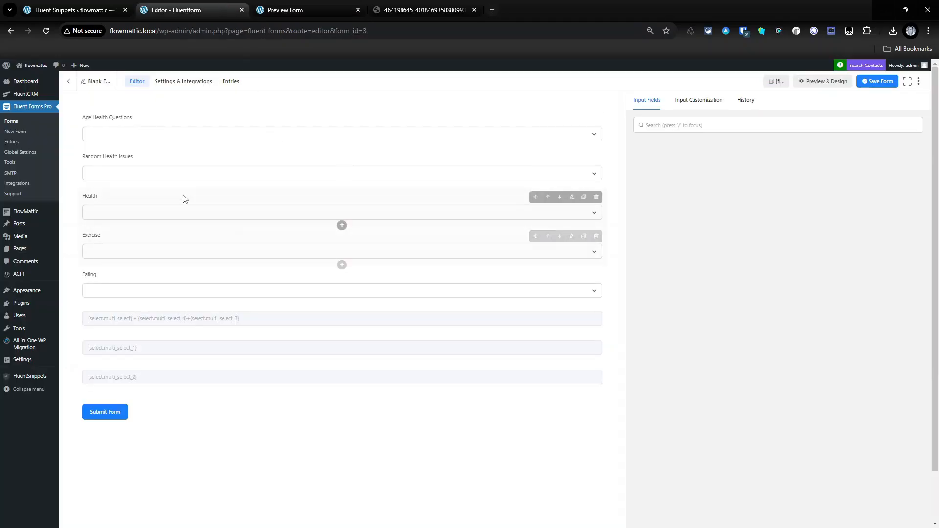
click(162, 139)
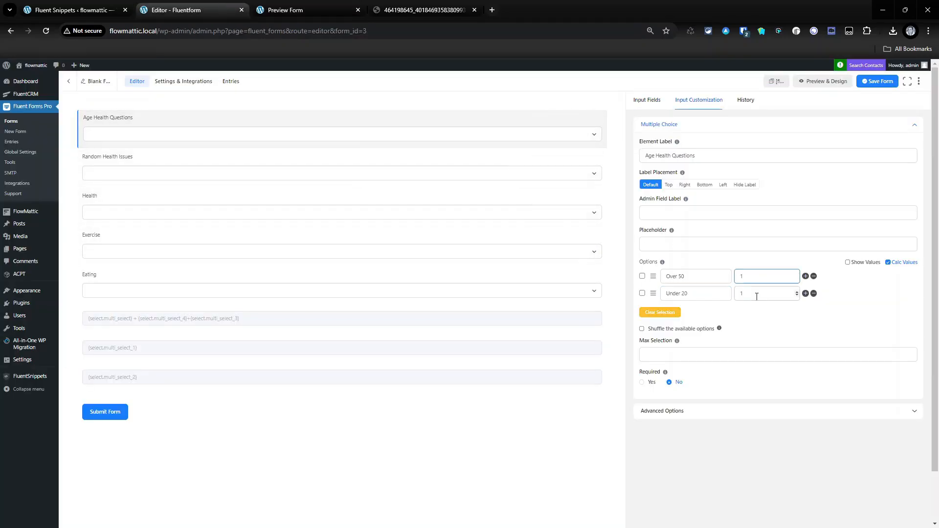
click(302, 182)
click(738, 308)
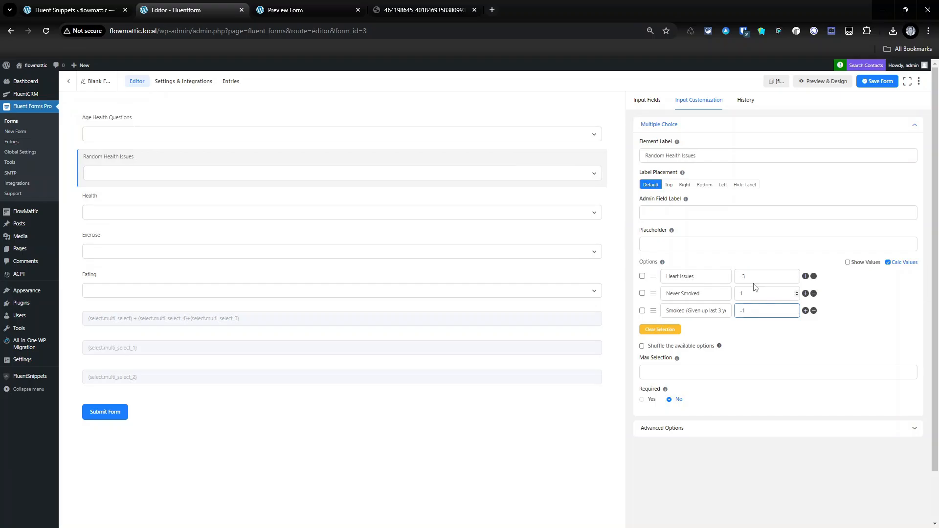
click(747, 289)
click(304, 11)
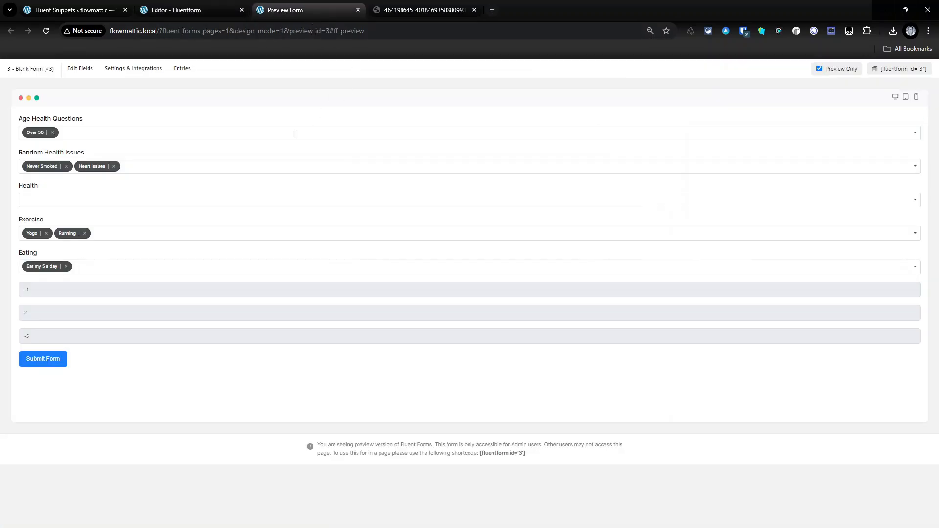
Step: In the form editor, set the container class of the Health - Calculations numeric field to hide-this-field
click(172, 9)
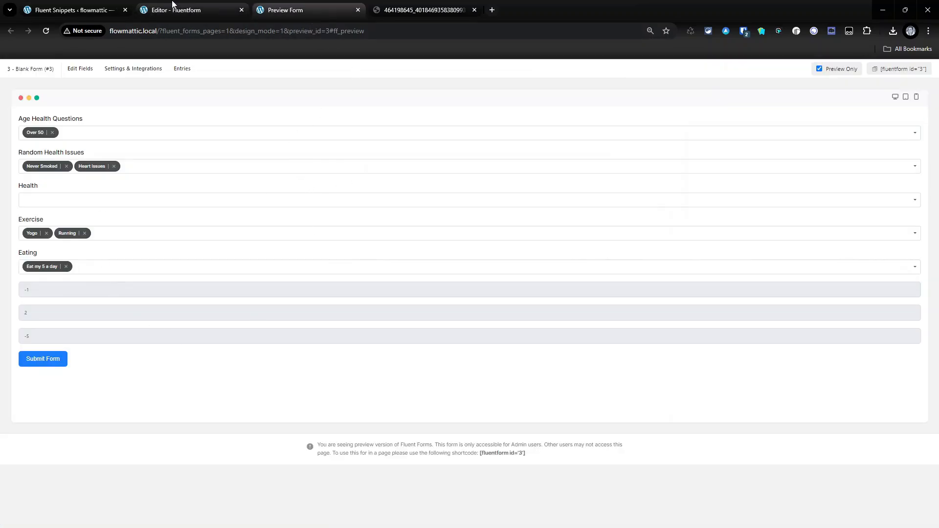
click(162, 318)
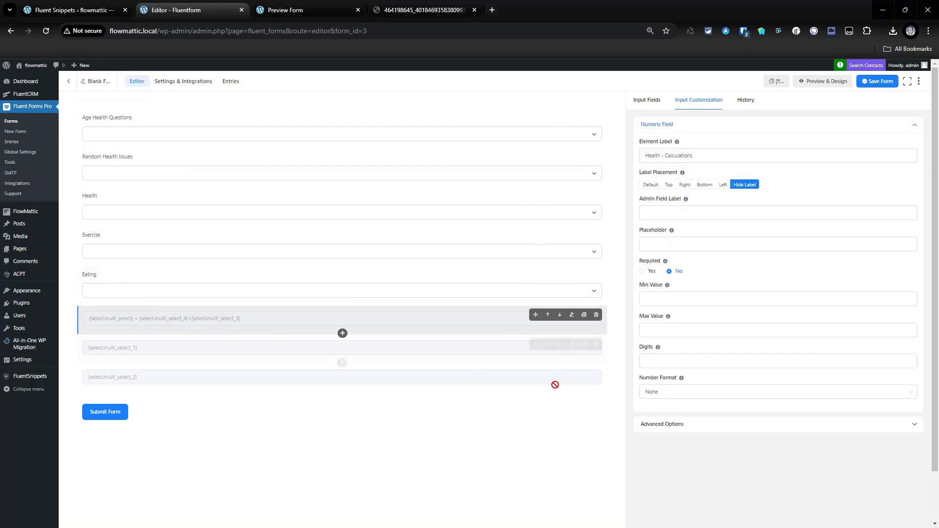
click(661, 429)
scroll(666, 288, down, 1)
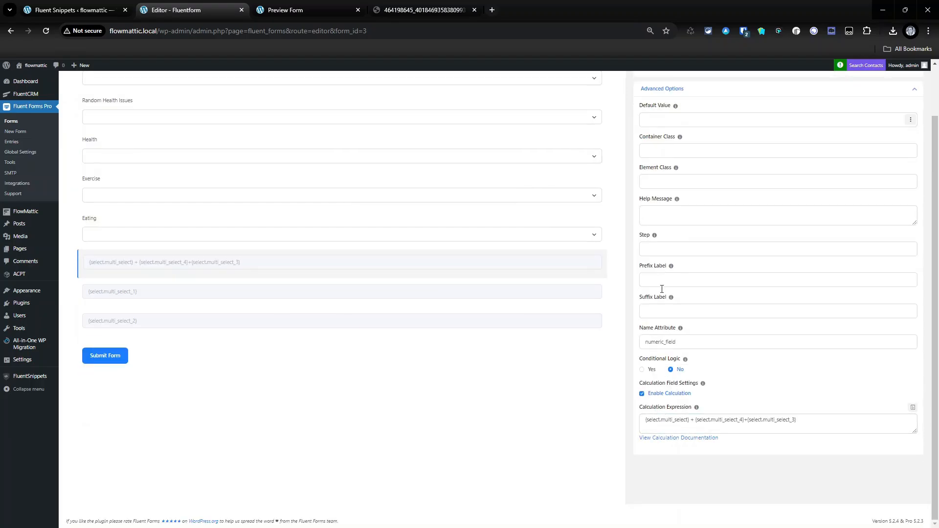
scroll(666, 289, up, 1)
click(673, 261)
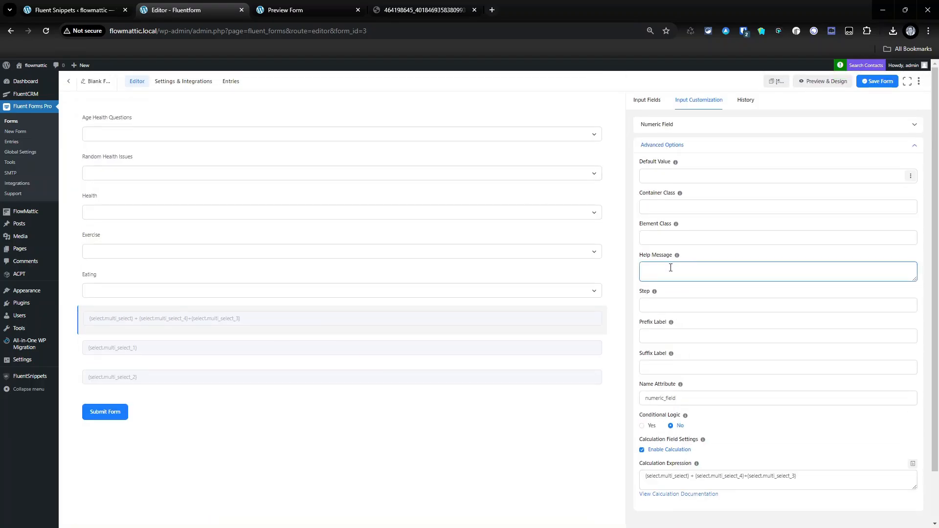
click(647, 206)
right_click(659, 206)
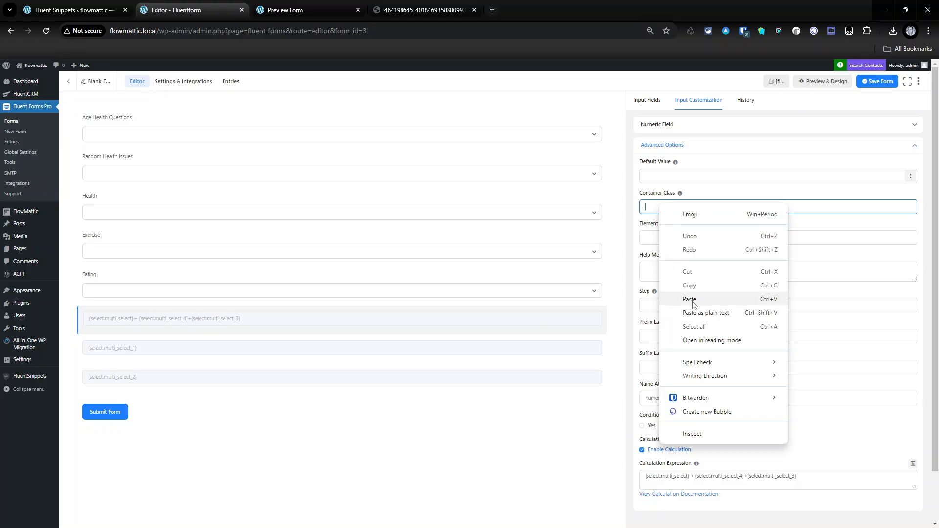
click(694, 304)
Step: Set the container class of the second calculation field, the one using {select.multi_select_1}, to hide-this-field
click(276, 349)
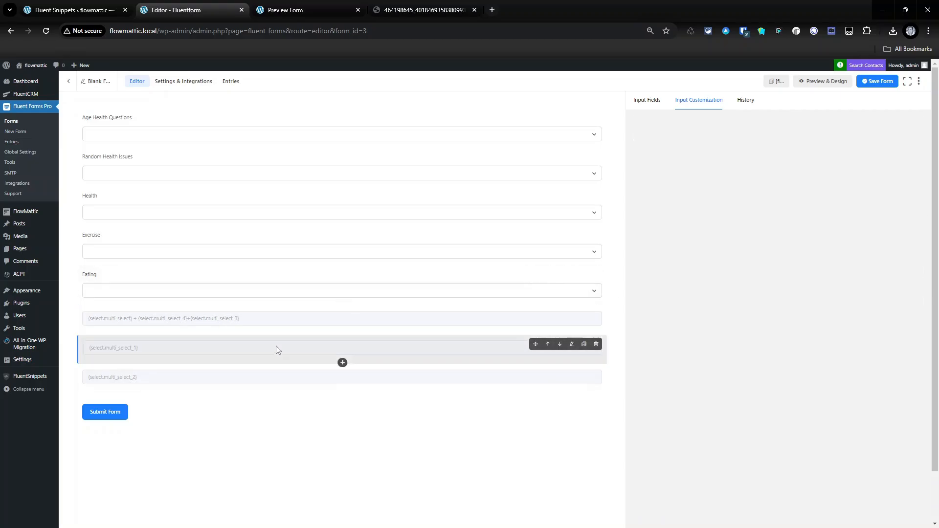
click(658, 422)
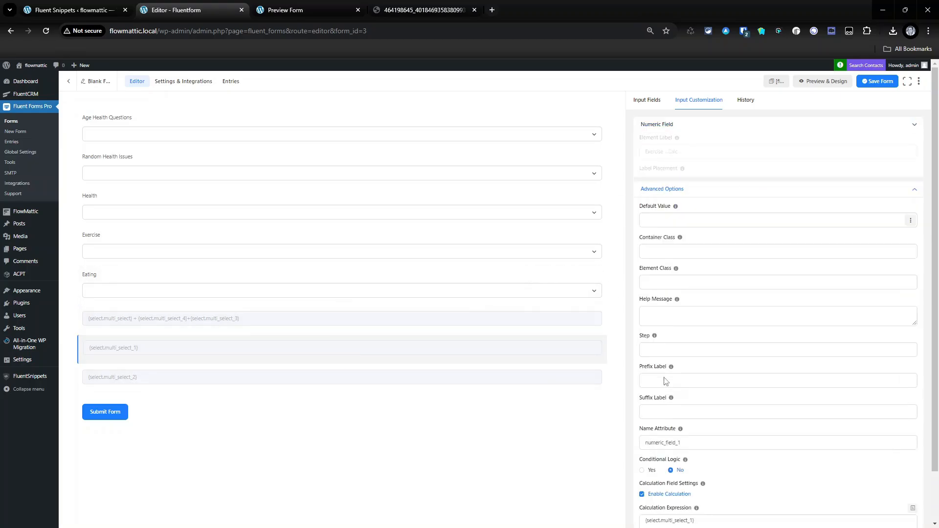
right_click(665, 206)
click(696, 299)
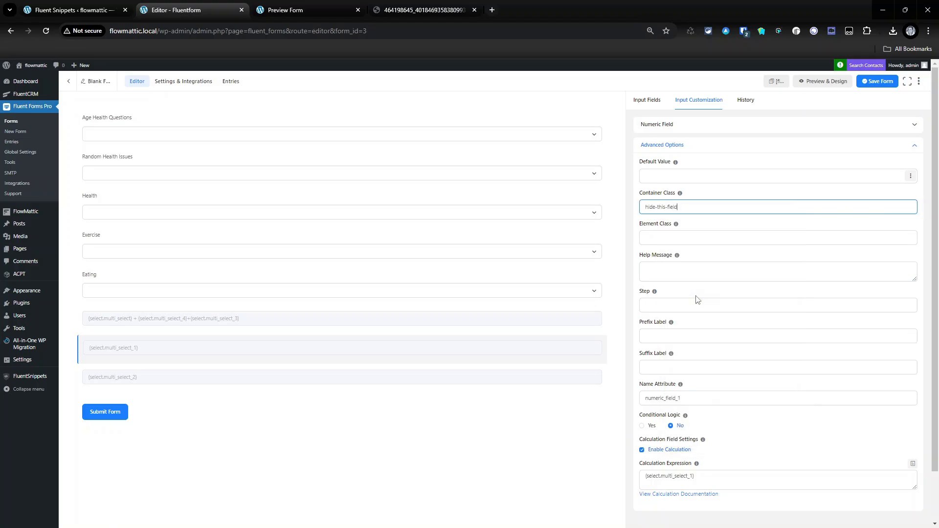
Step: Set the container class of the Eating - Calc numeric field to hide-this-field
click(354, 374)
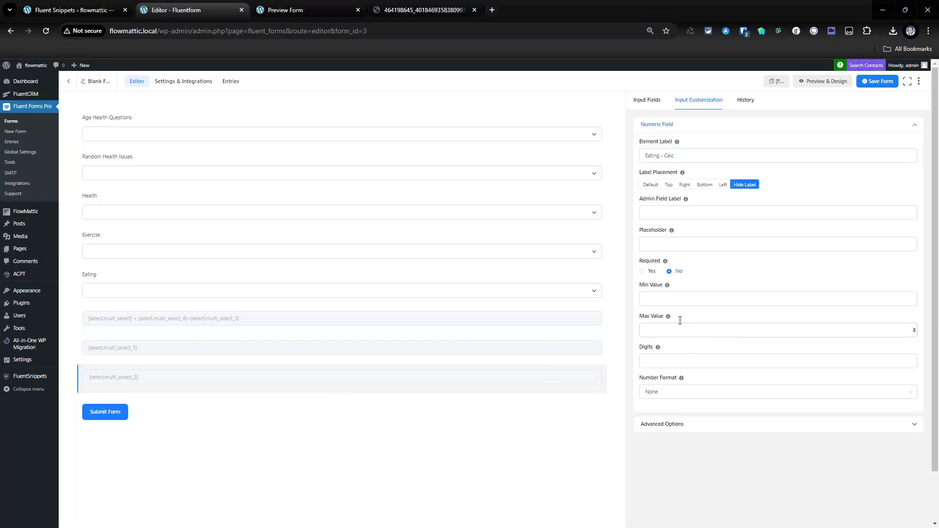
click(646, 425)
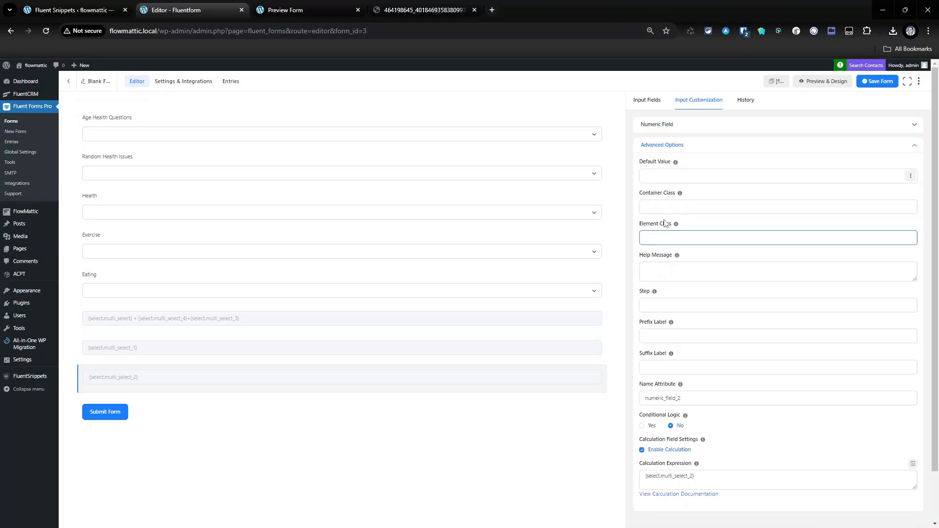
right_click(666, 208)
click(695, 304)
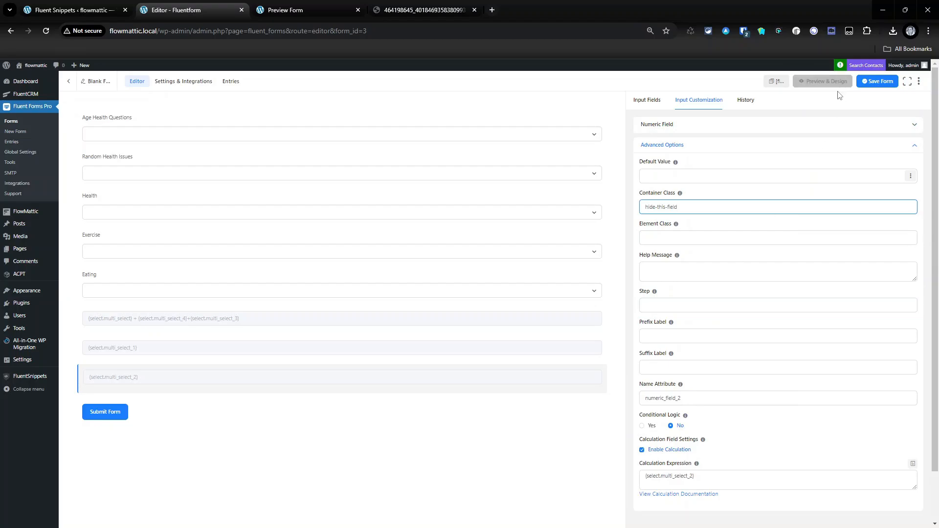
Step: Save the form and reload its preview page
click(877, 81)
click(329, 5)
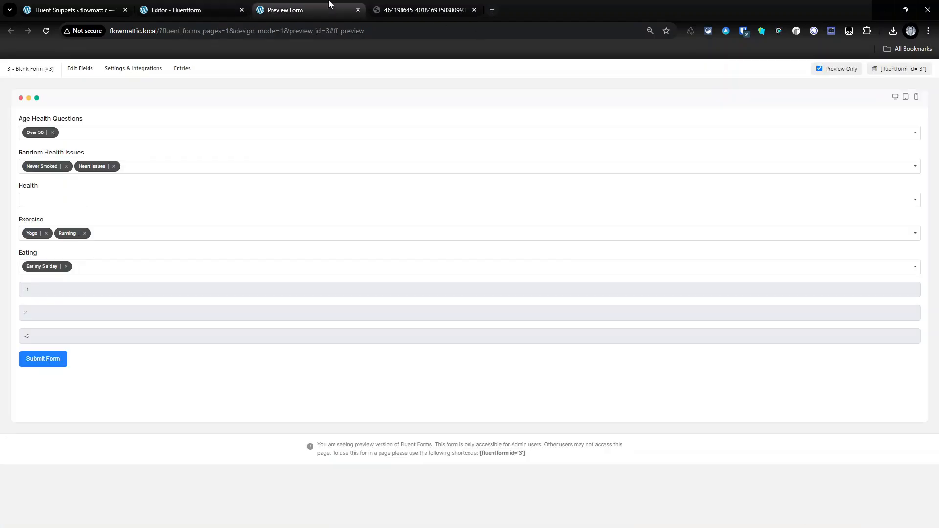
click(45, 32)
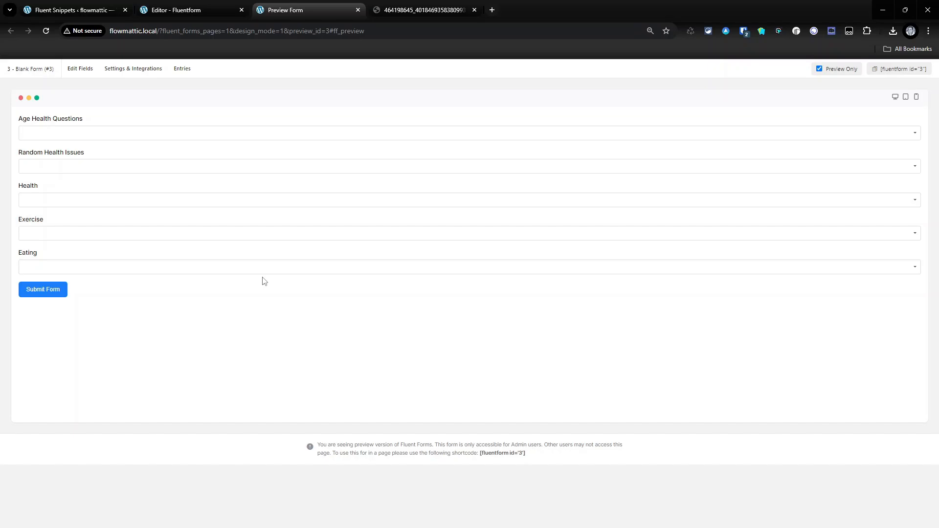
Step: In the reloaded preview, choose Over 50 for Age Health Questions and Never Smoked for Random Health Issues
click(80, 133)
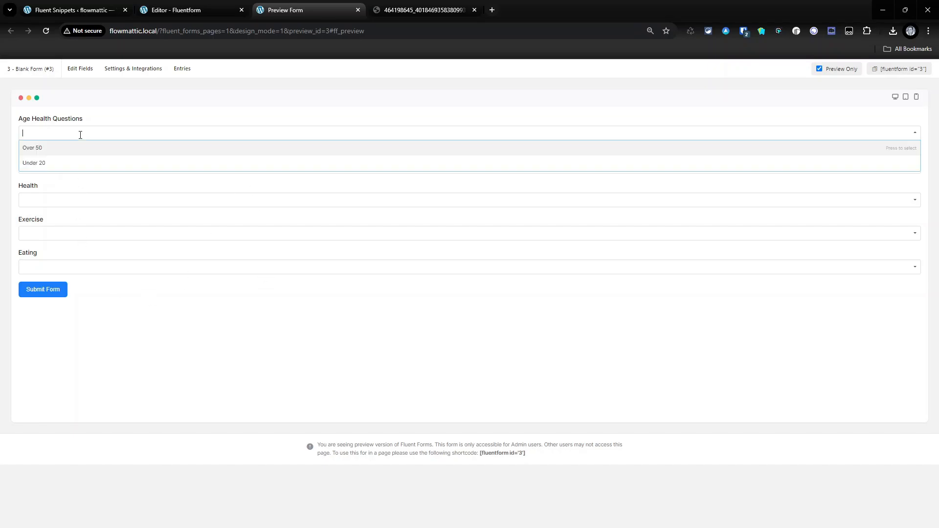
click(65, 157)
click(65, 166)
click(57, 196)
click(57, 218)
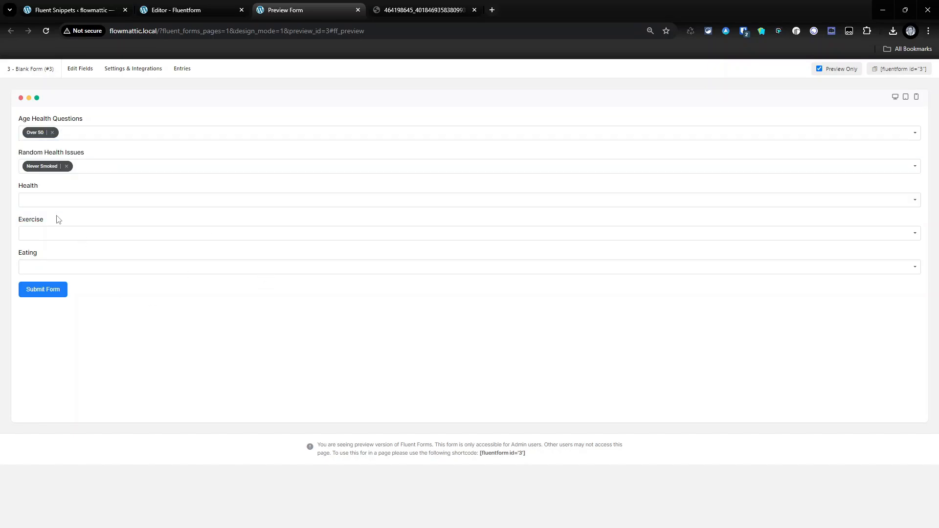
Step: Choose Could Lose a few lbs for Health and Yogo for Exercise in the form preview
click(59, 200)
click(60, 215)
click(66, 237)
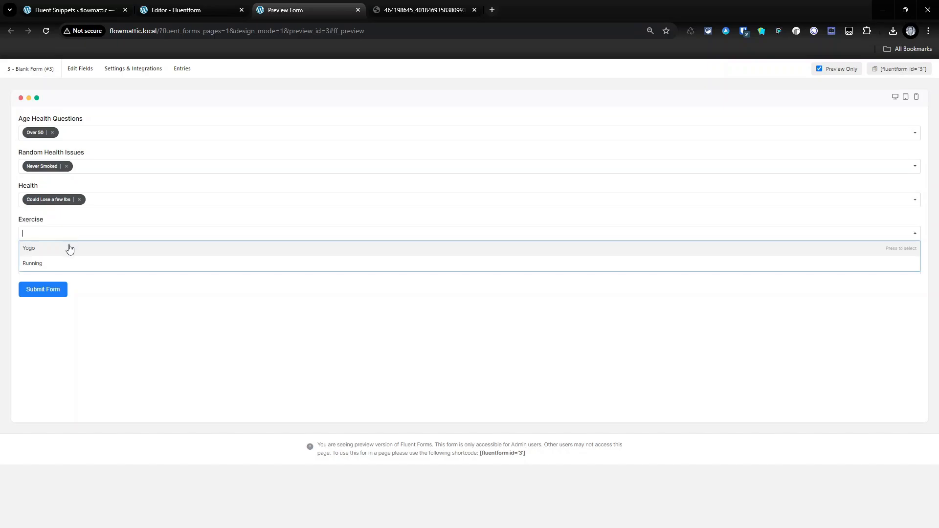
click(70, 248)
Step: Pick the first Eating option and submit the test form, then go back to the form editor
click(74, 267)
click(69, 279)
click(58, 303)
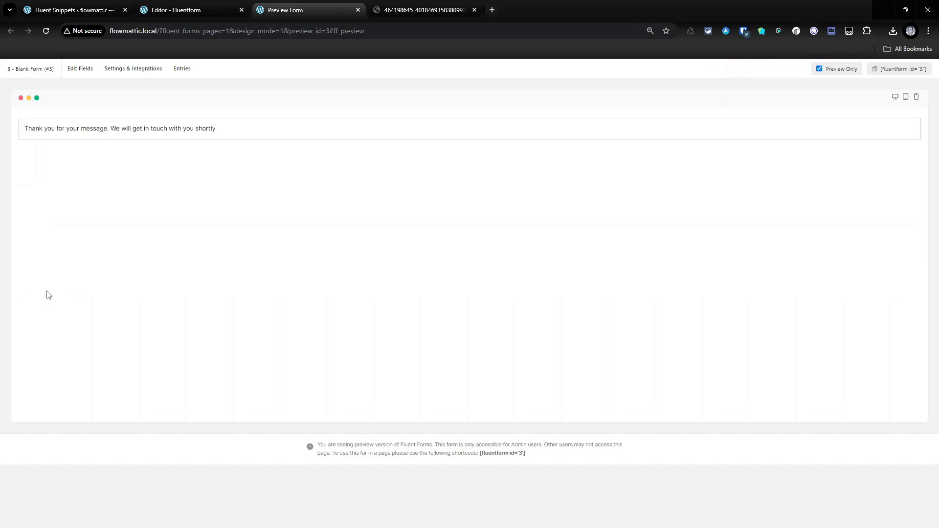
click(246, 4)
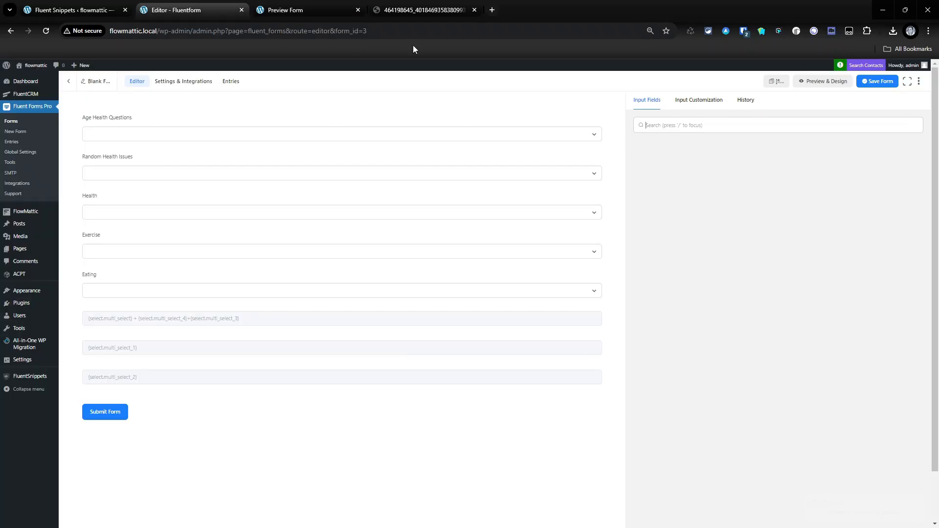
Step: Open the form's entries and view the submitted entry's details down to its calculation fields
click(239, 91)
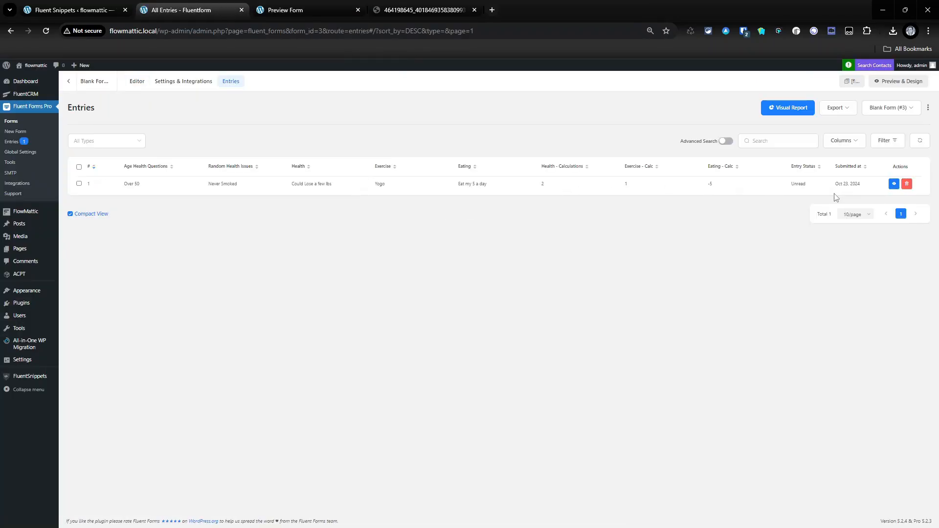
click(892, 183)
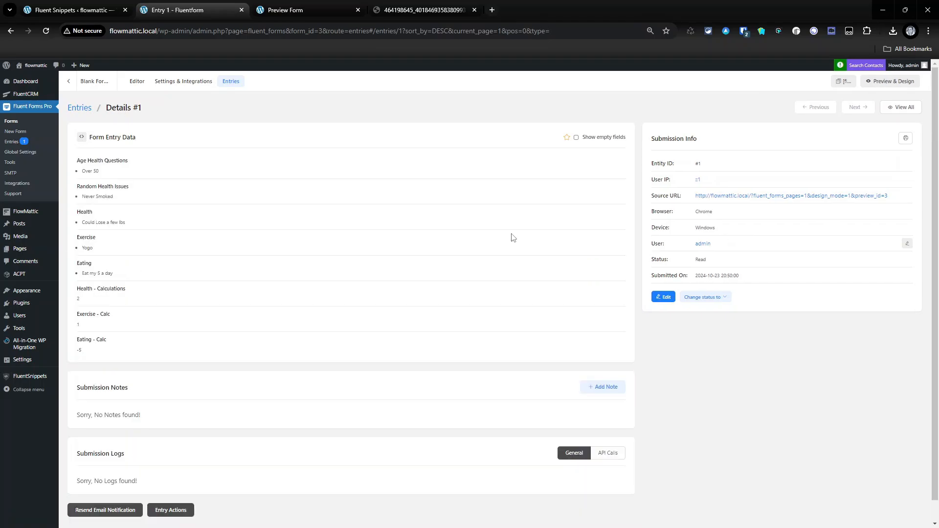
scroll(336, 229, down, 1)
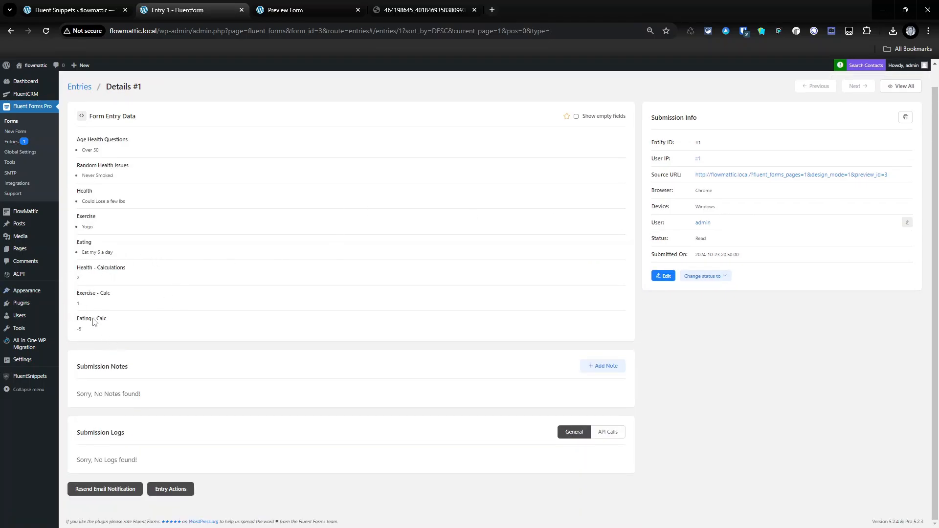
Step: Compare the Better Health Check results image with the submitted entry's calculation fields and the form preview
click(453, 9)
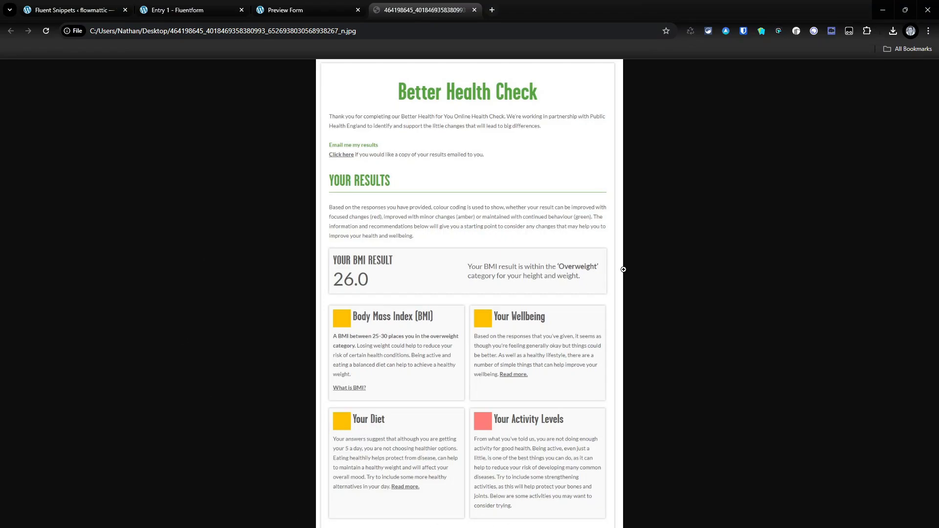
click(281, 12)
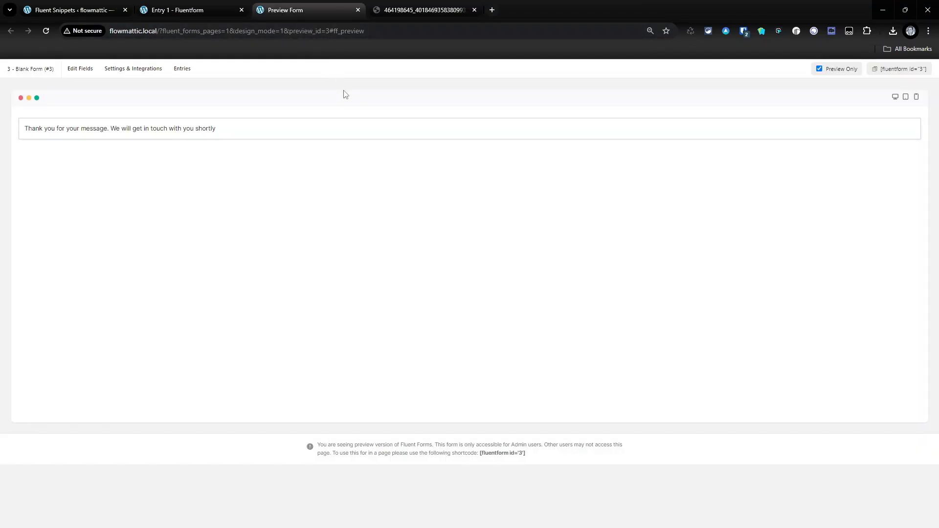
click(413, 11)
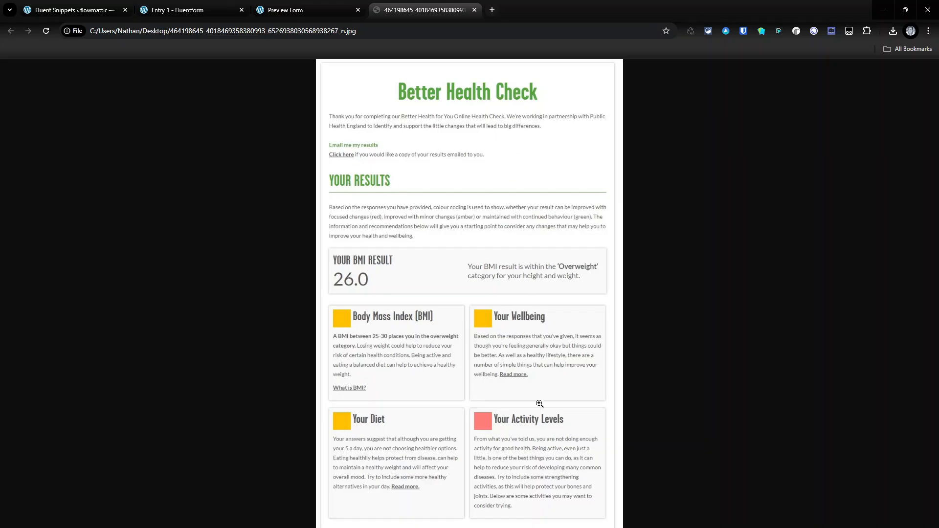
click(303, 9)
click(216, 6)
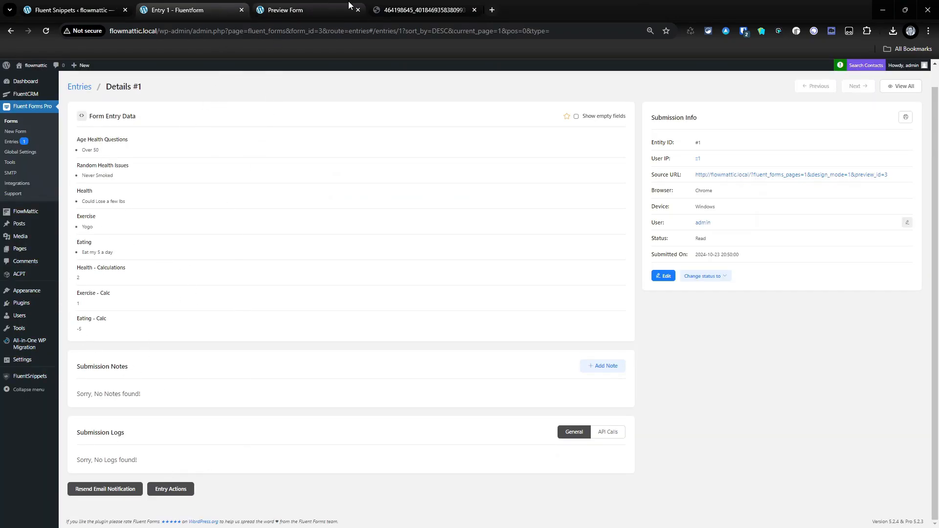
click(420, 10)
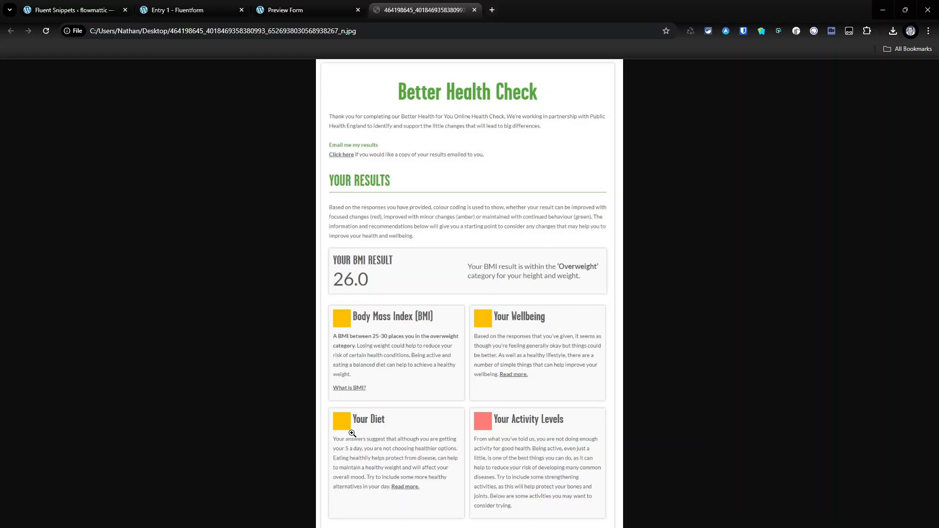
click(293, 10)
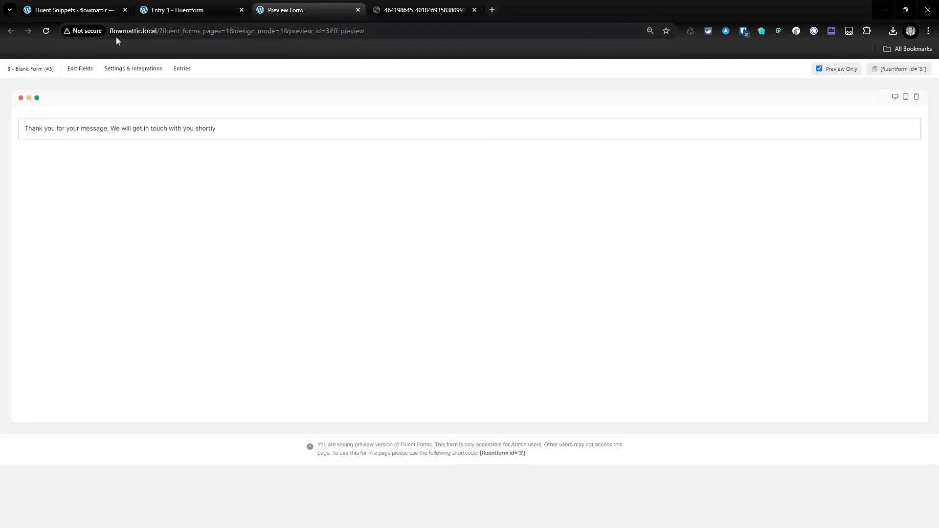
click(162, 9)
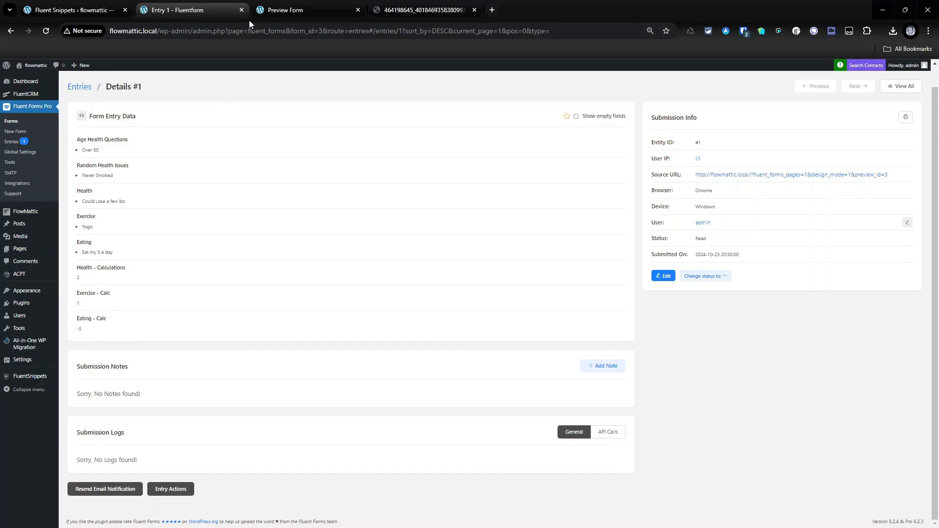
click(289, 10)
click(196, 10)
Step: In the form editor, append the Age Health Questions field to the Exercise - Calc field's calculation expression
click(137, 82)
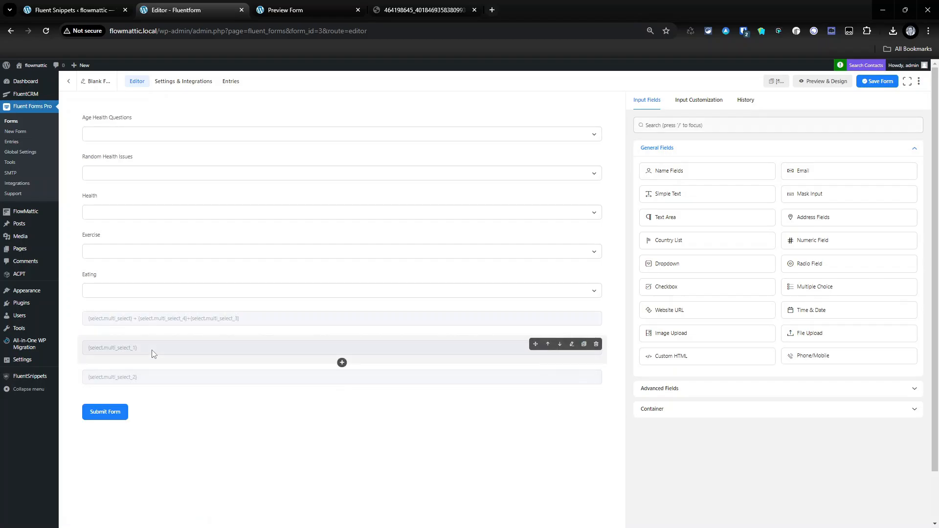
click(154, 352)
click(675, 426)
scroll(675, 426, down, 5)
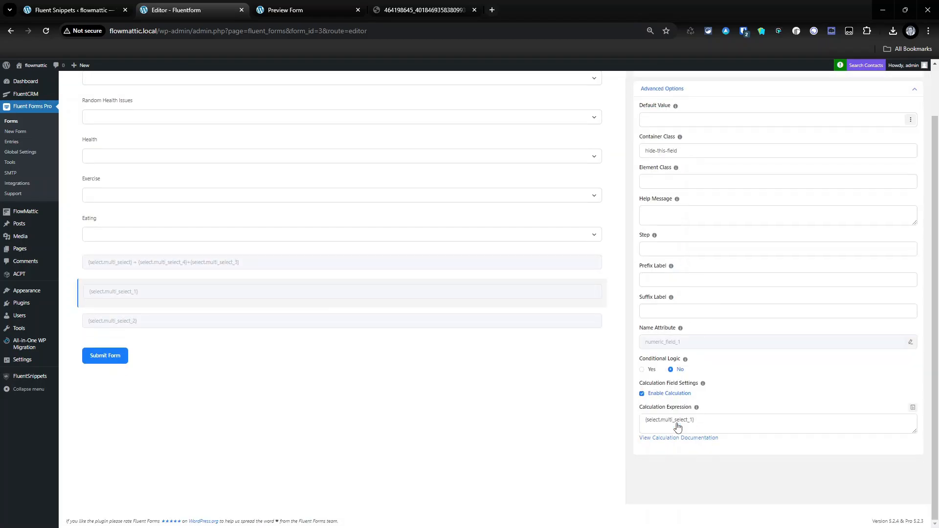
click(814, 425)
click(912, 407)
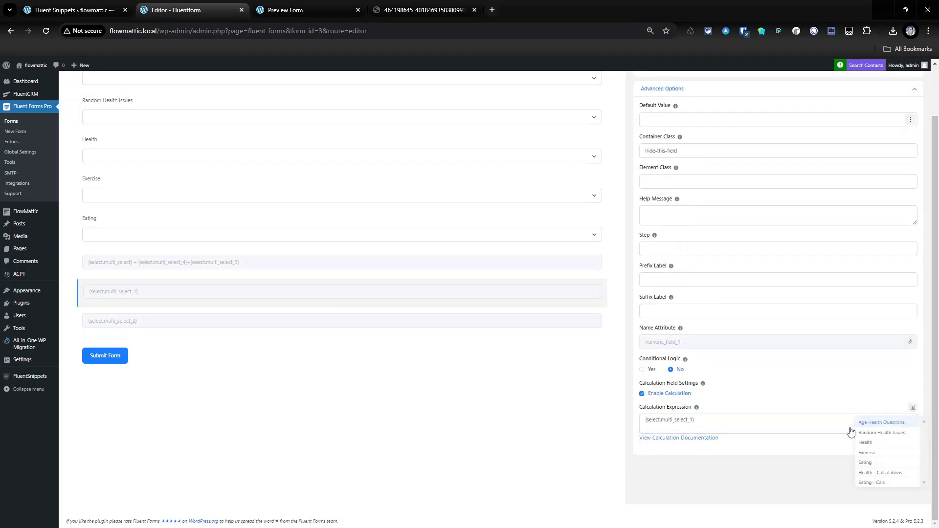
click(881, 422)
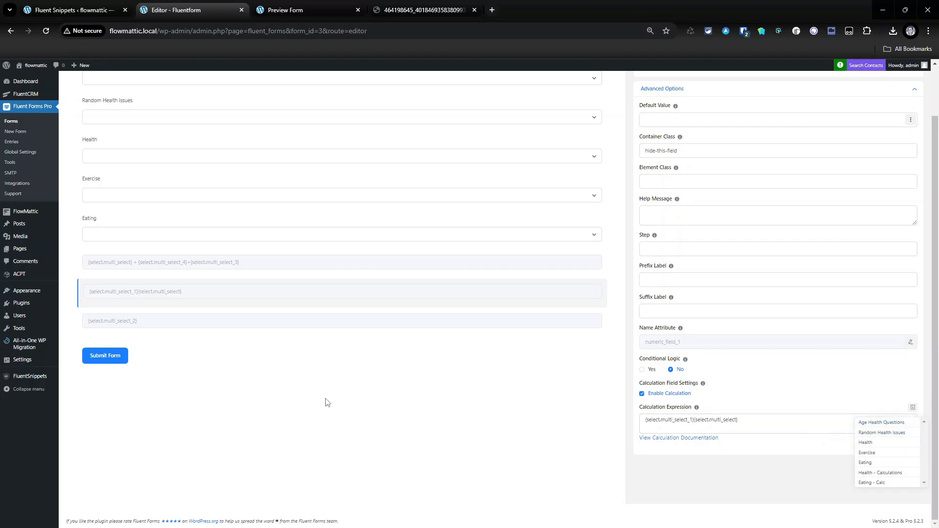
Step: Check the Exercise - Calc field's numeric field settings and save the form
scroll(309, 356, up, 2)
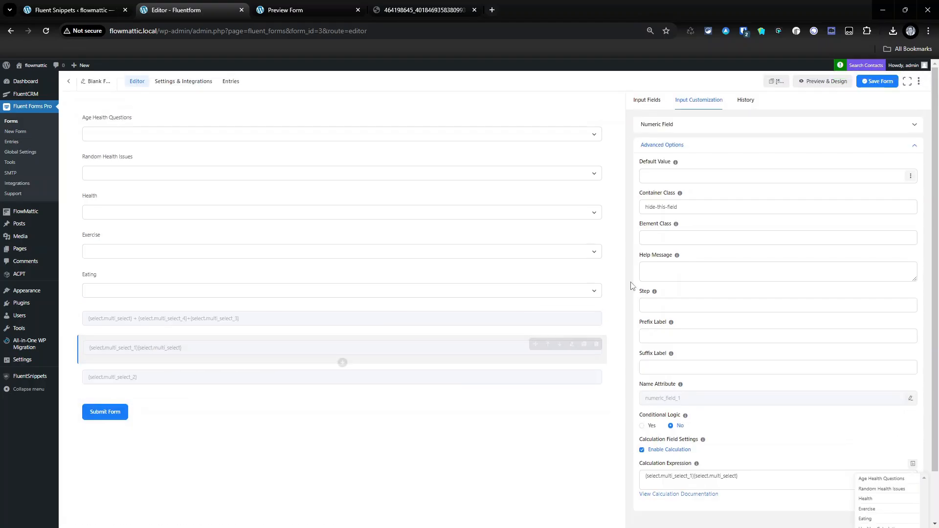
click(685, 239)
click(666, 126)
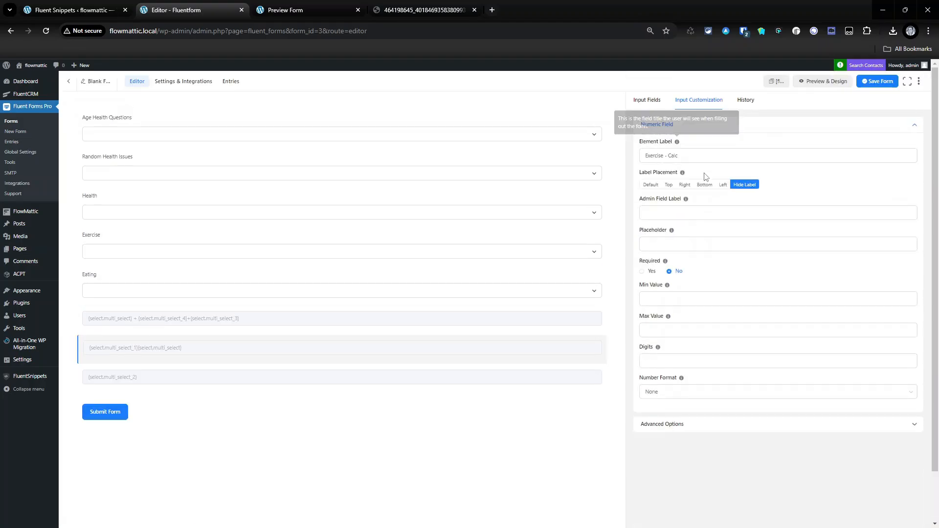
click(883, 81)
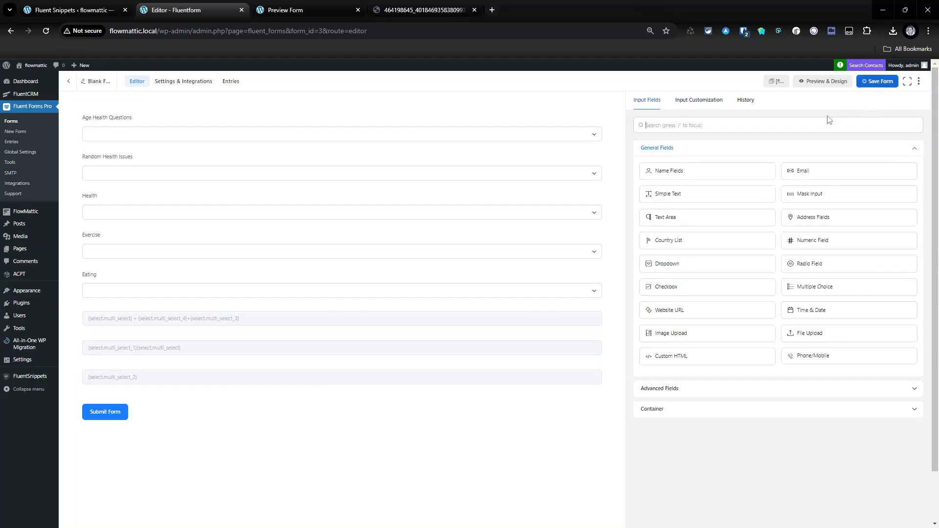
Step: Reload the form preview and choose Under 20 for Age Health Questions, Never Smoked for Random Health Issues and Running for Exercise
click(285, 10)
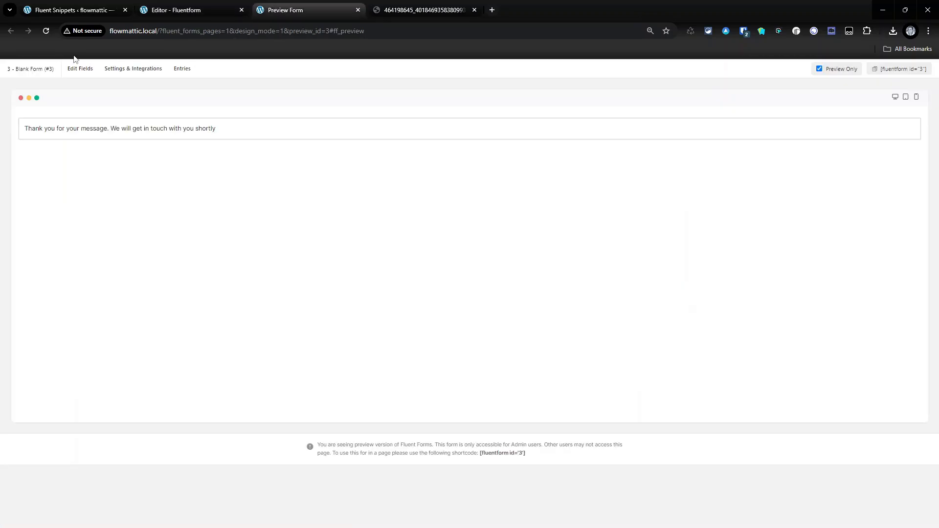
click(46, 31)
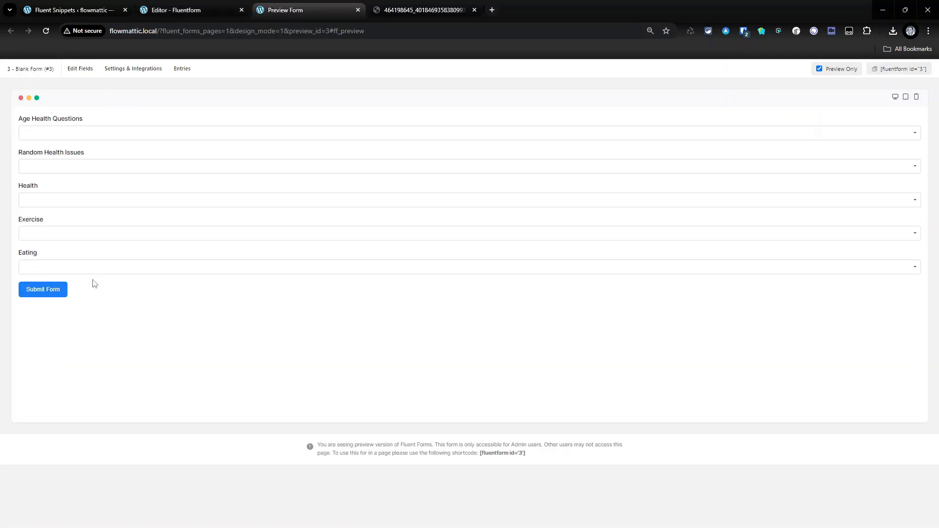
click(92, 134)
click(61, 161)
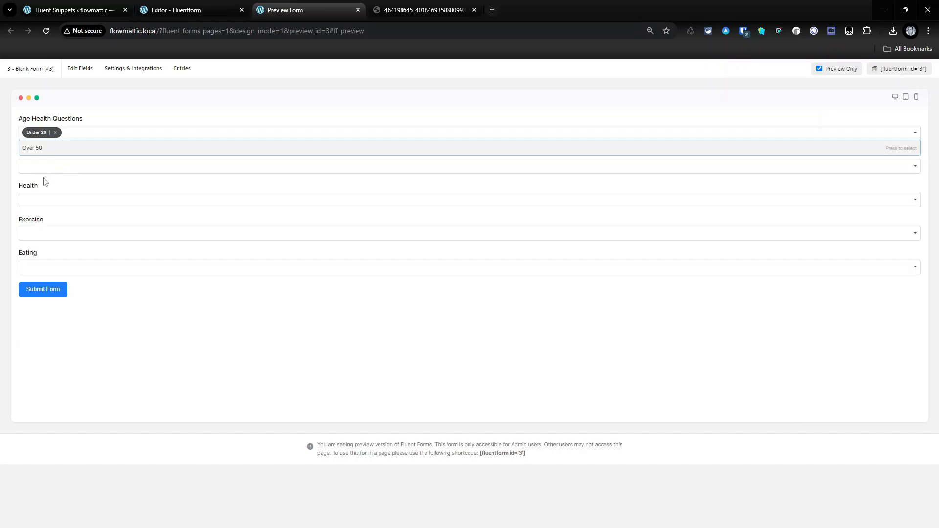
click(46, 166)
click(47, 194)
click(46, 233)
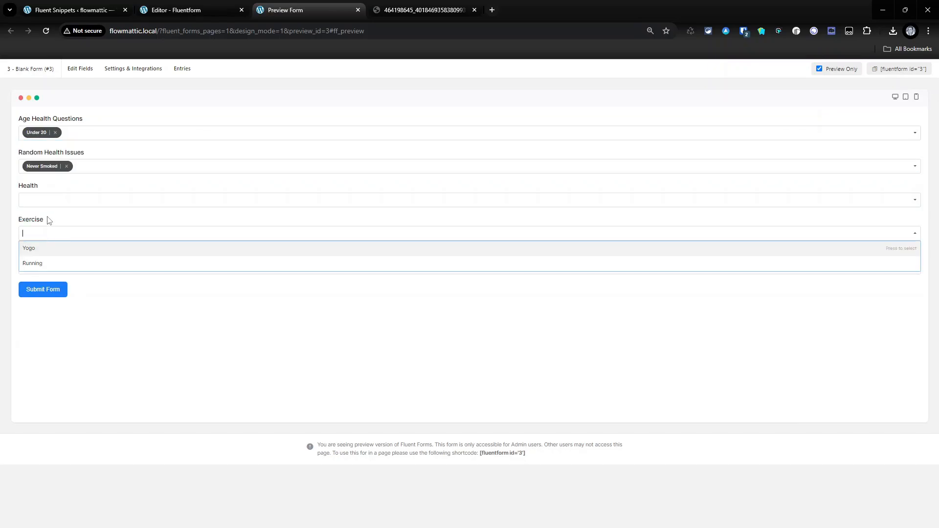
click(46, 263)
Step: Add Over 50 to the age answers, choose Perfect BMI for Health and Eat my 5 a day for Eating, and submit the form
click(84, 137)
click(75, 149)
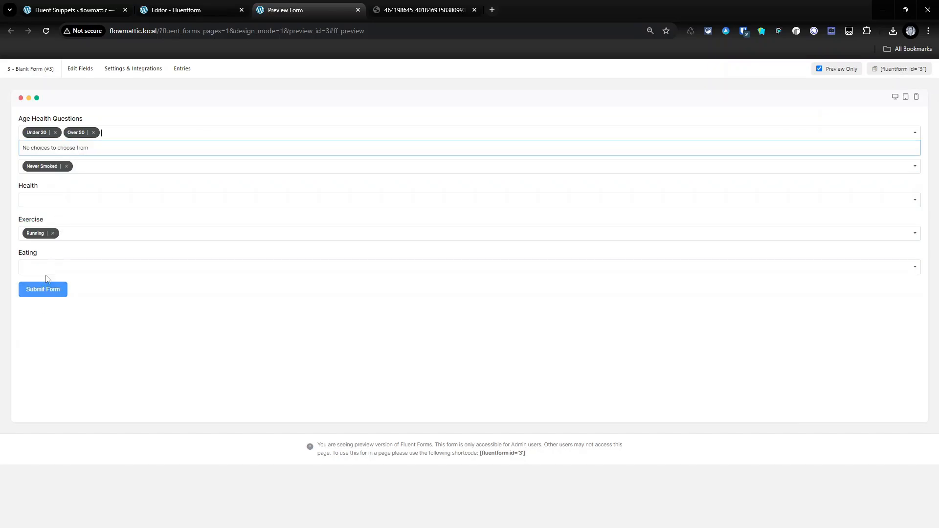
click(46, 200)
click(48, 230)
click(53, 266)
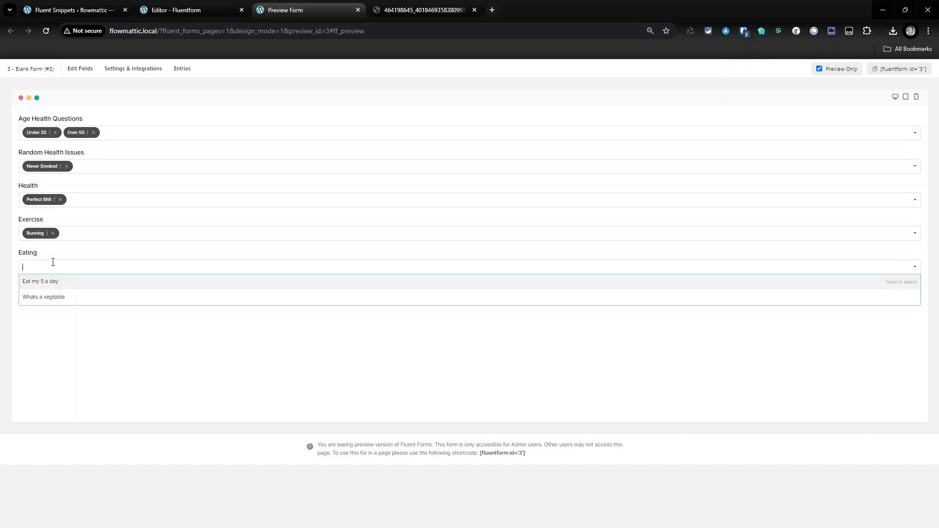
click(53, 286)
click(58, 305)
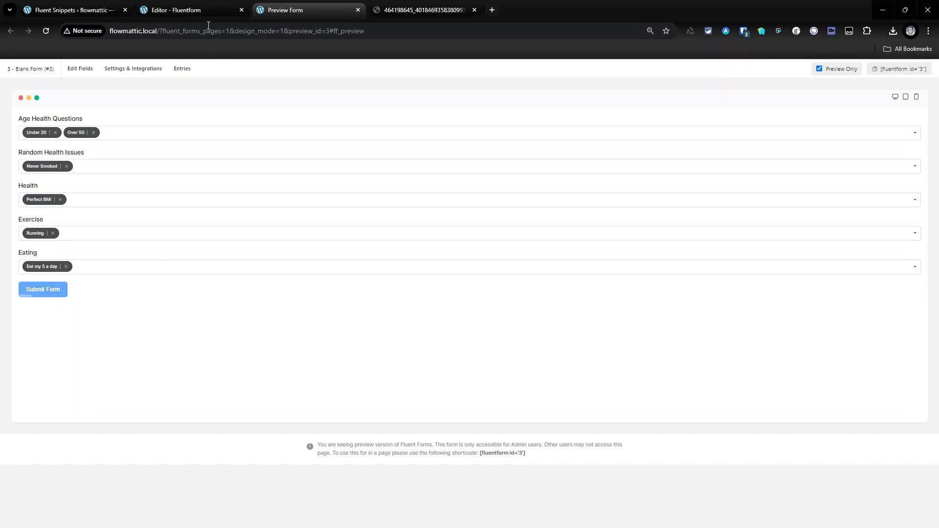
Step: Open the newest entry's details from the form's entries and compare its calculation fields with the Better Health Check image
click(176, 10)
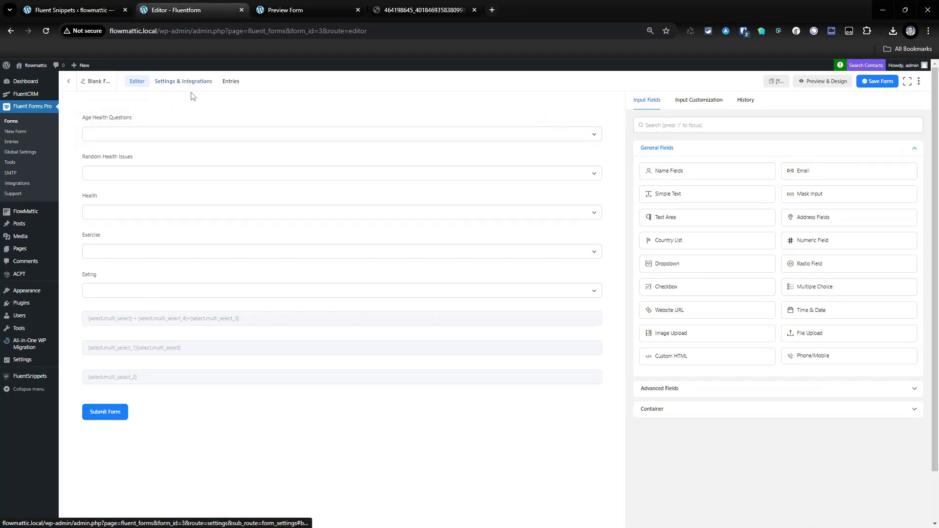
click(231, 82)
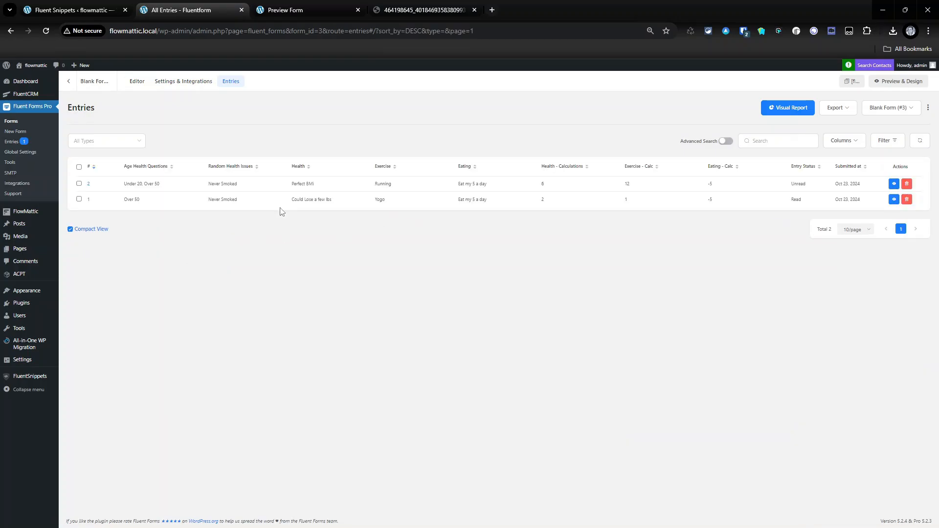
click(893, 184)
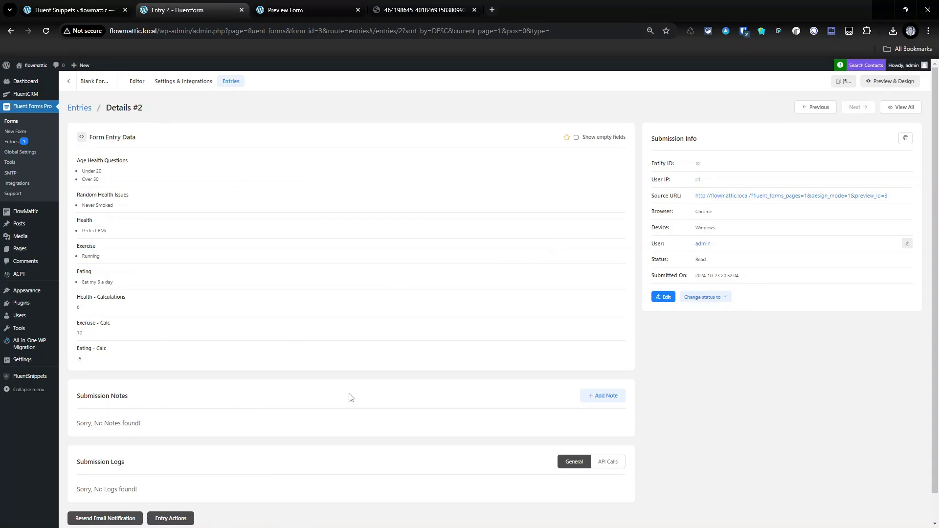
scroll(350, 397, down, 1)
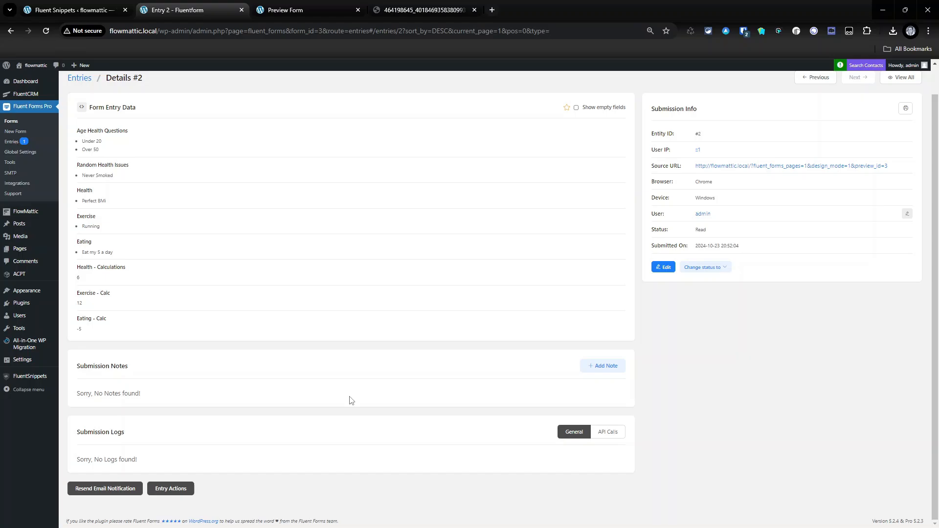
click(443, 10)
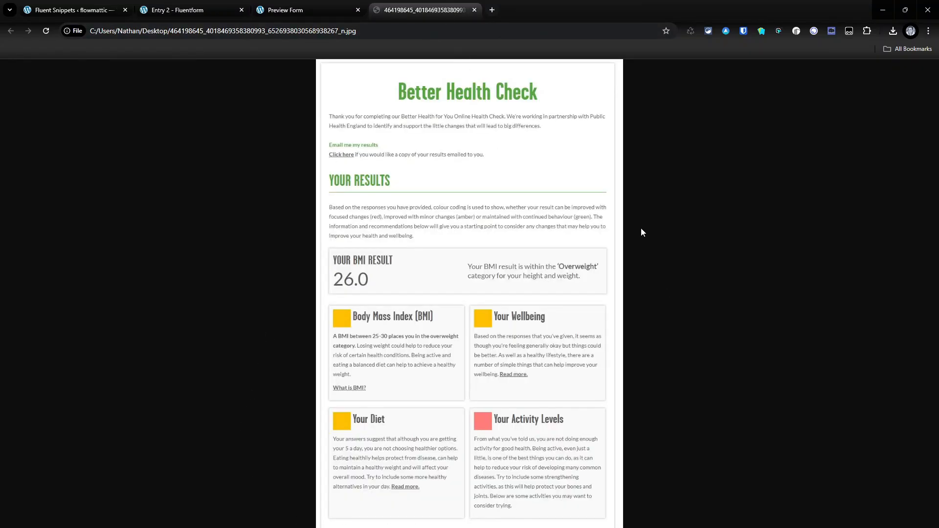